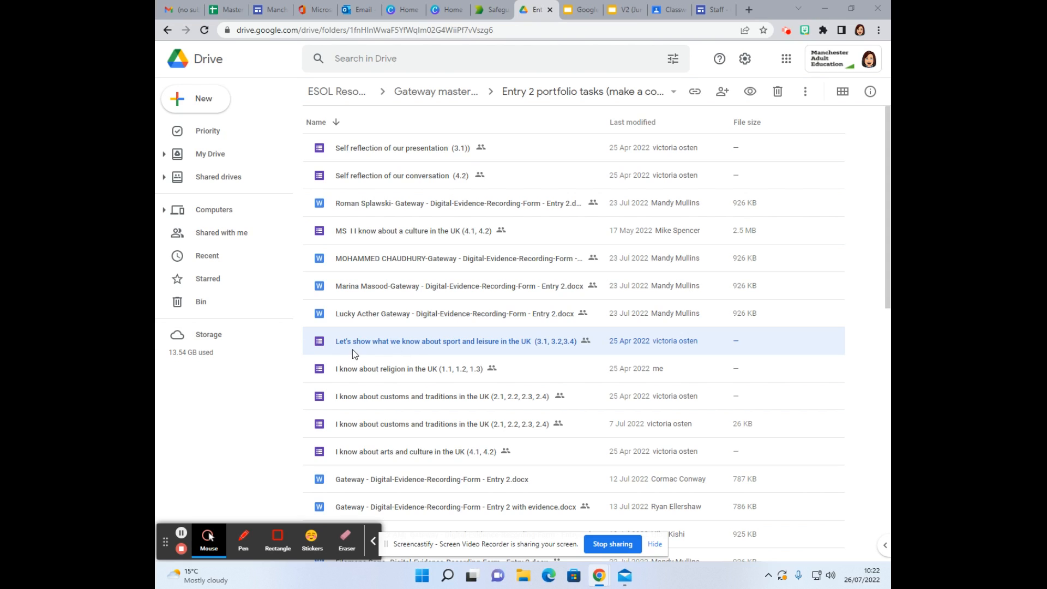
Step: Open the form "Let's show what we know about sport and leisure in the UK (3.1, 3.2,3.4)" and start making a copy
double_click(380, 343)
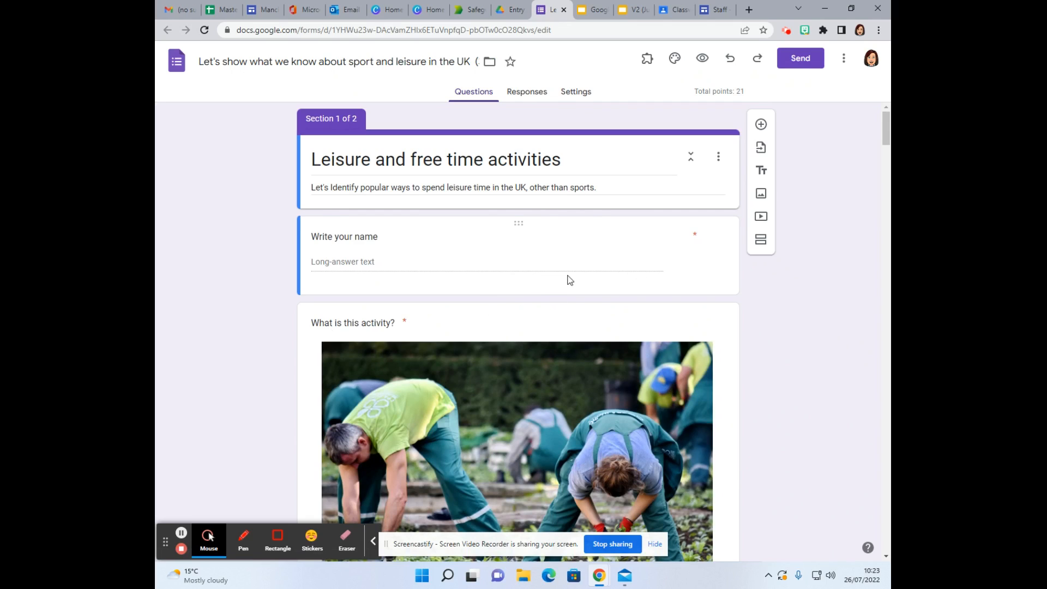
left_click(845, 61)
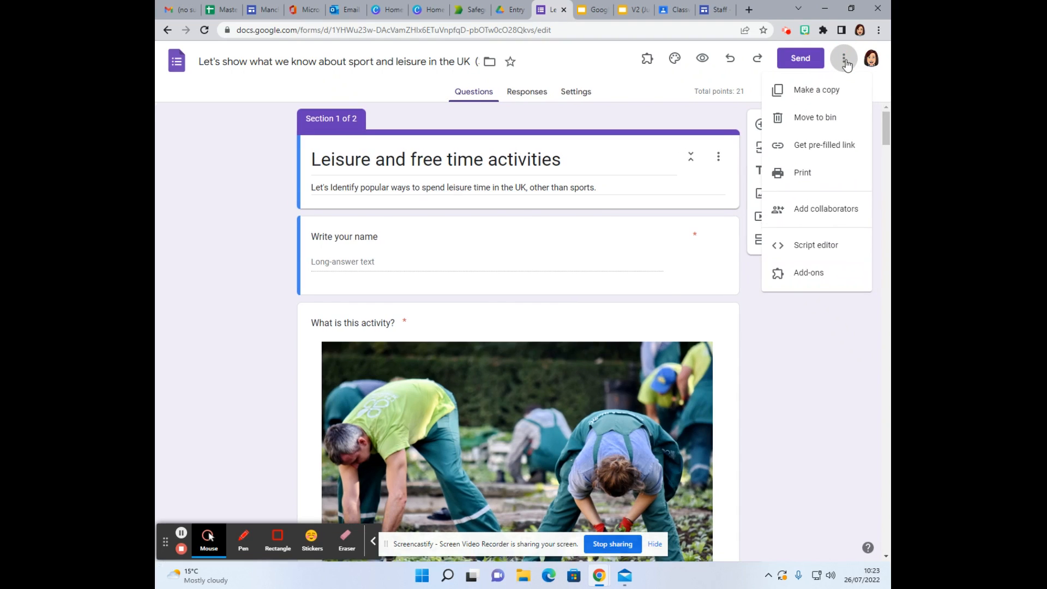
left_click(834, 92)
Step: Replace "Copy of" at the start of the copy's name with "A 3.1 3.2 3.3", keeping the original form title after it
left_click(522, 273)
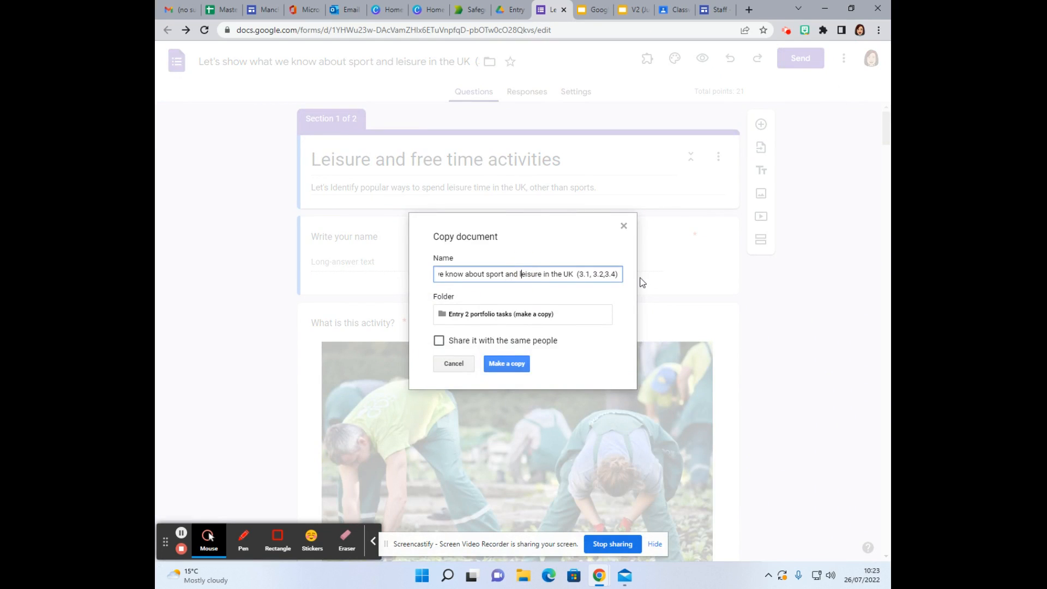
key("Left")
key("Left")
key("Left")
key("Left")
key("Left")
key("Left")
key("Left")
key("Left")
key("Left")
key("Left")
key("Left")
key("Left")
key("Left")
key("Left")
key("Left")
key("Left")
key("Left")
key("Left")
key("Left")
key("Left")
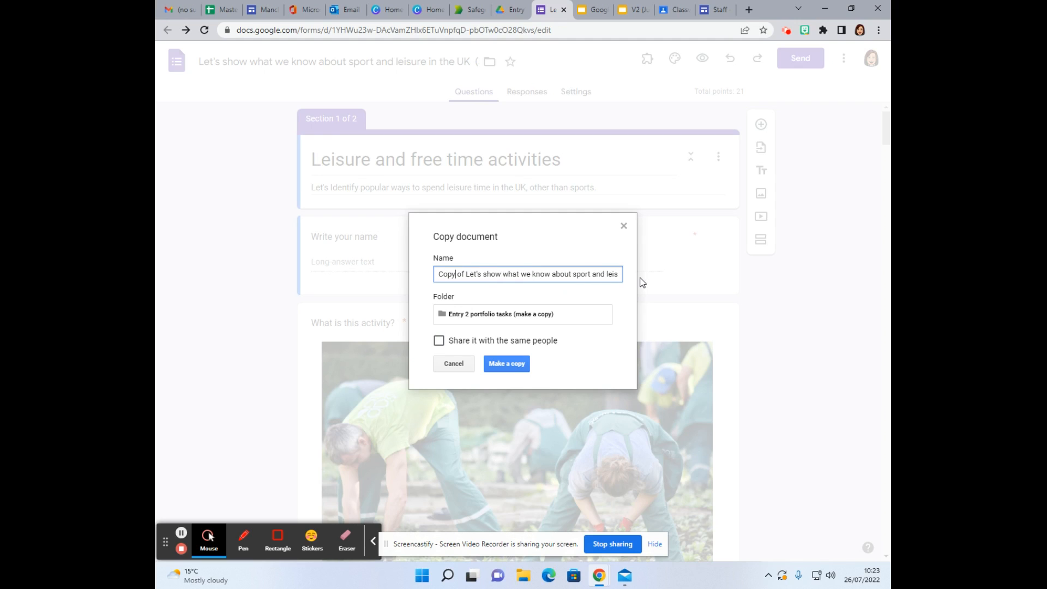
key("Delete")
key("Delete")
key("Delete")
key("Delete")
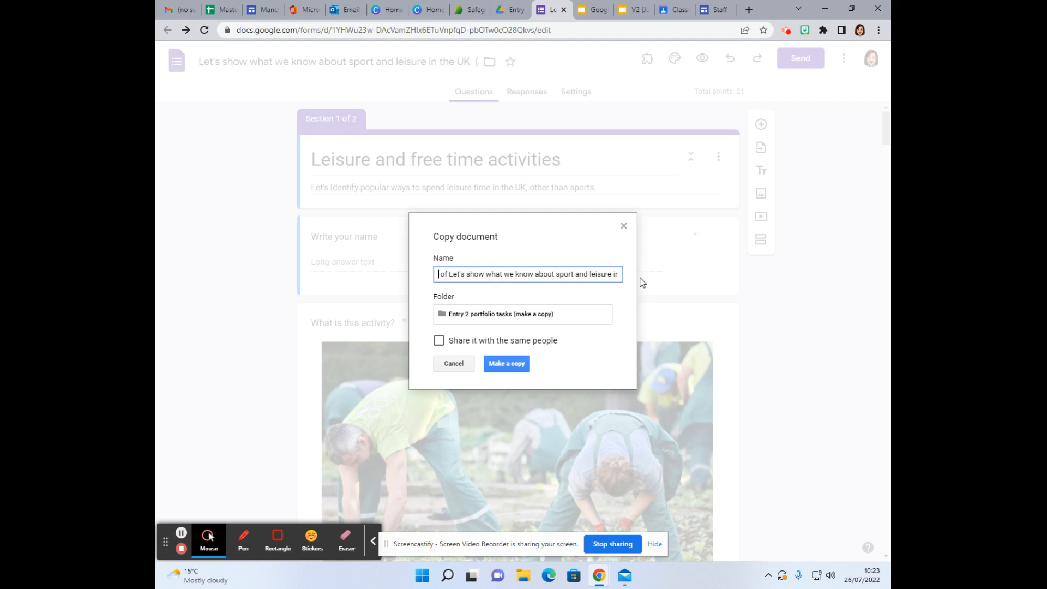
type("A")
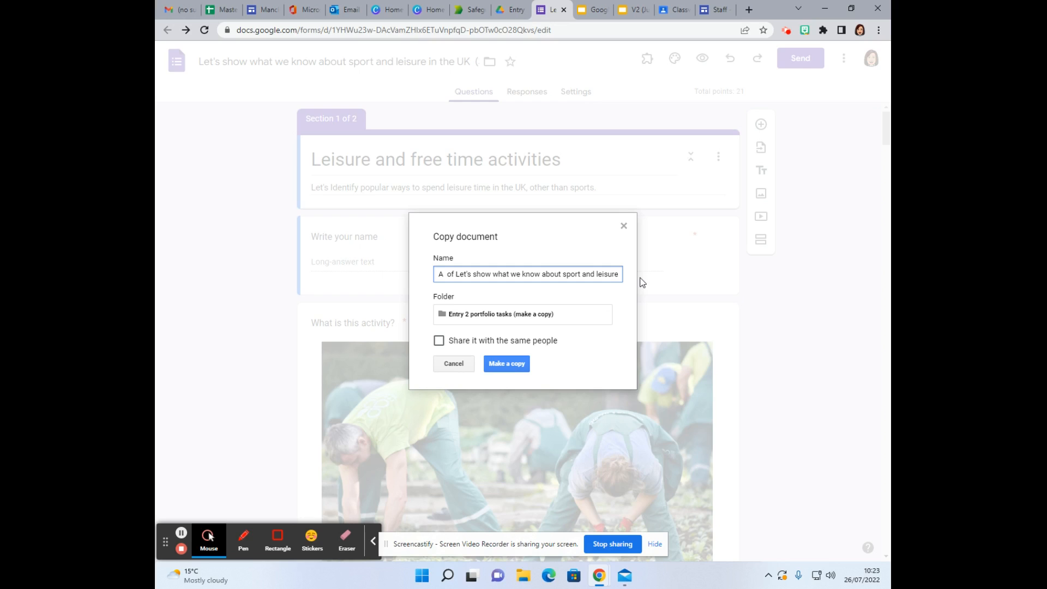
type(" 3.1 ")
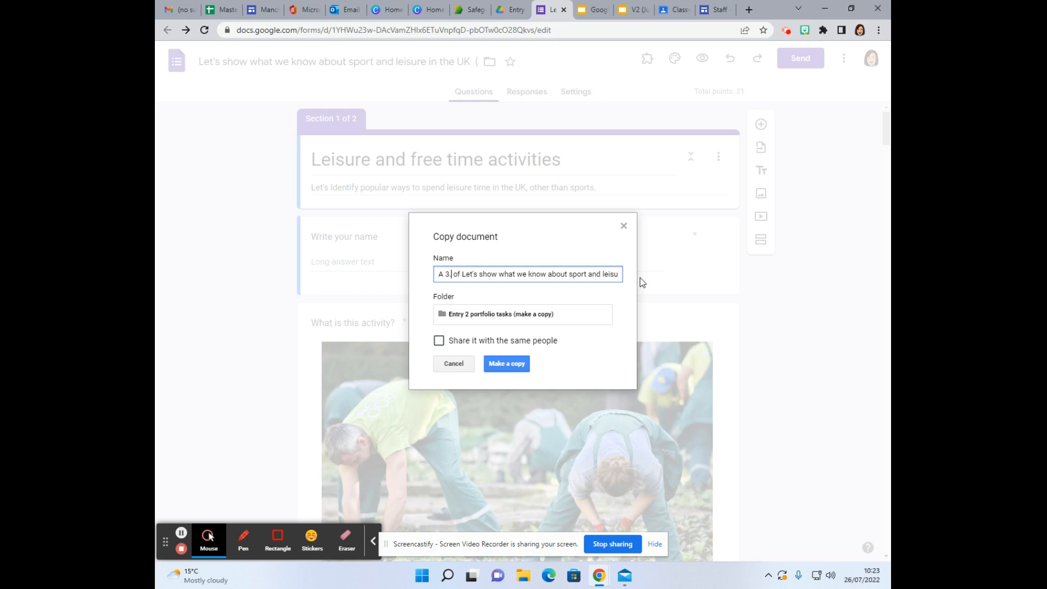
type("3.2 ")
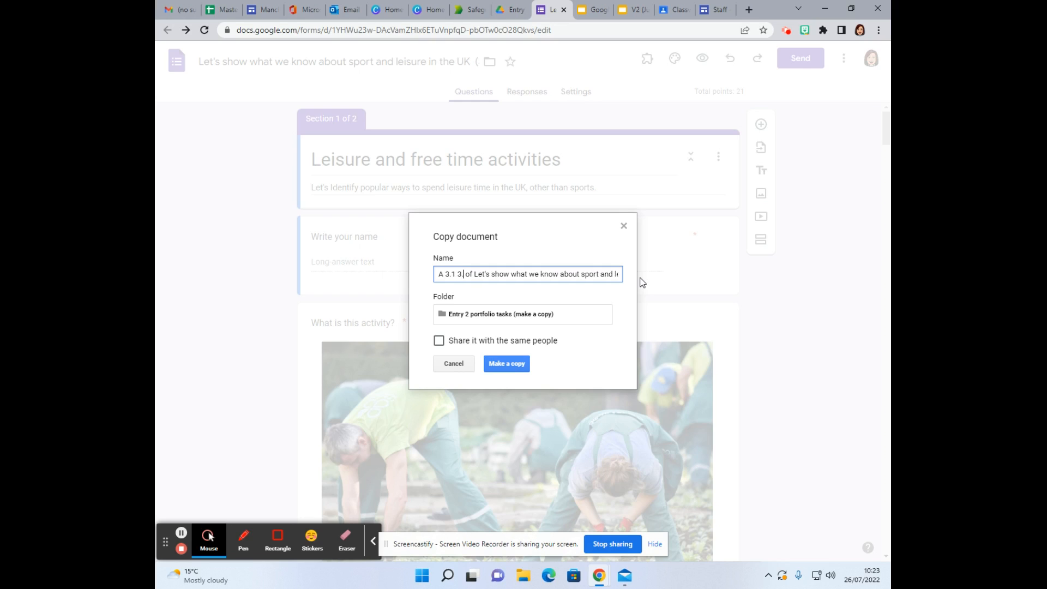
type("3.3")
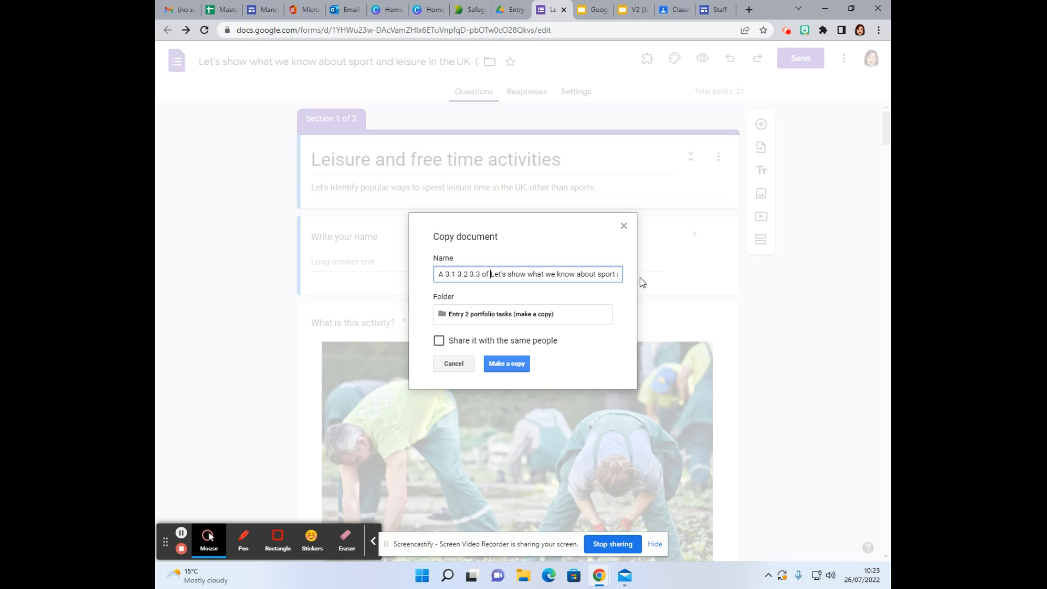
key("Delete")
key("Delete")
key("Delete")
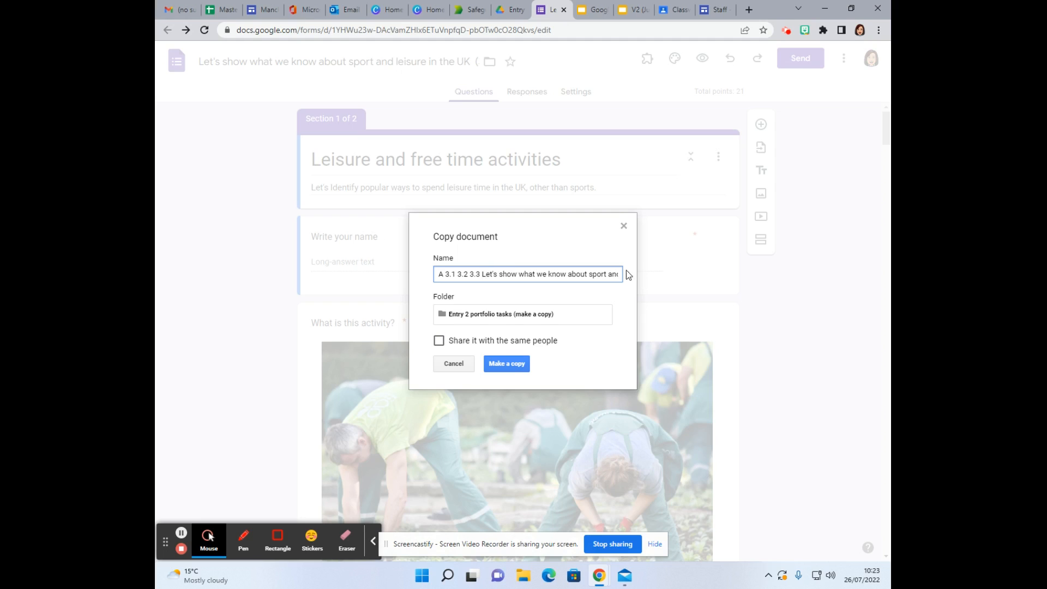
left_click(441, 274)
left_click(457, 275)
Step: Create the copy in the E2 PM class folder, found in ESOL Resources under 4. D-FILES, 2021-22, Withington
left_click(481, 316)
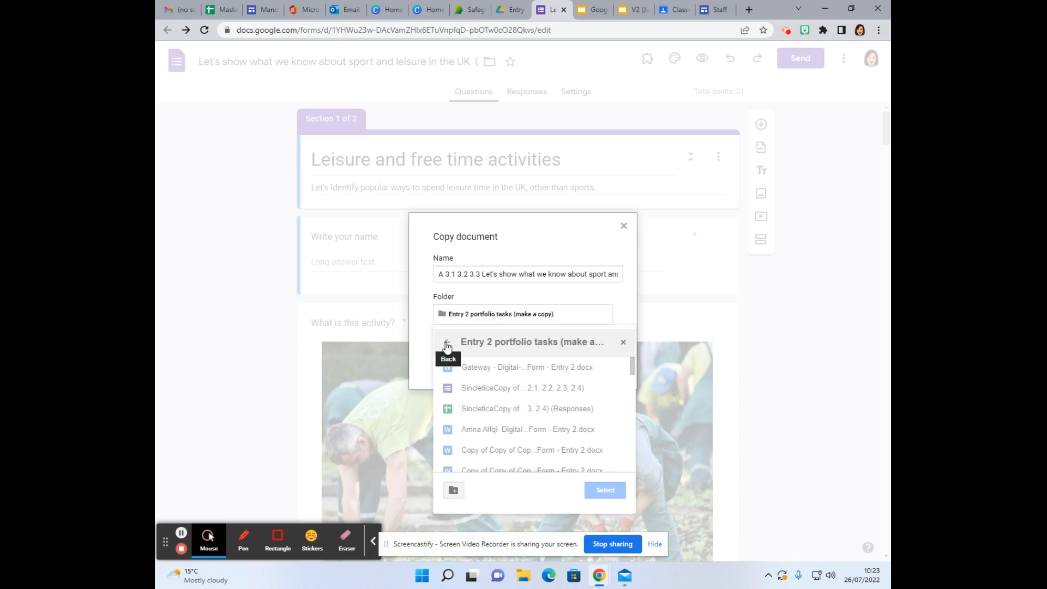
left_click(446, 344)
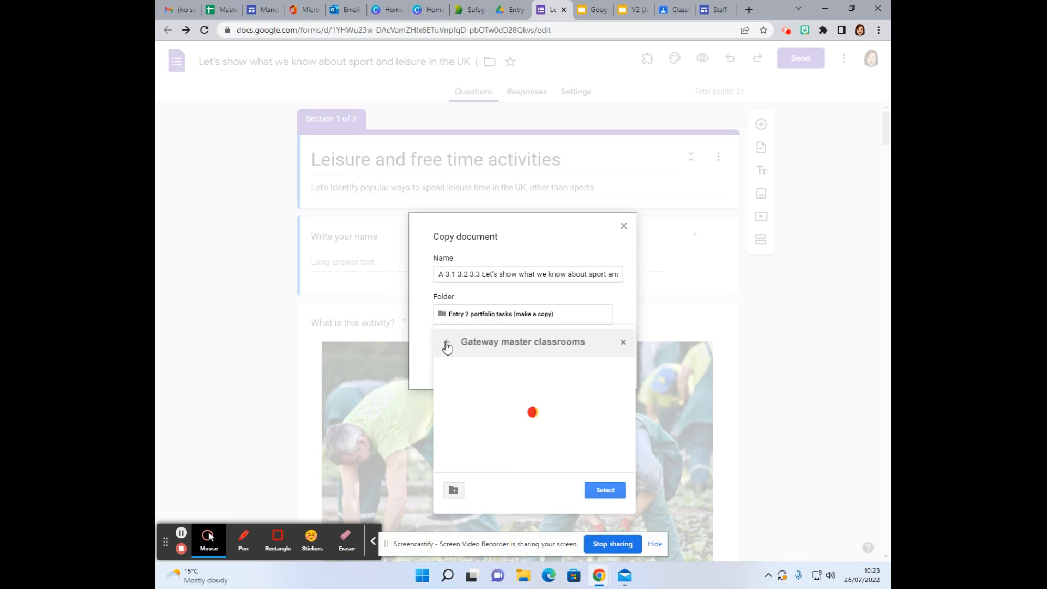
left_click(447, 344)
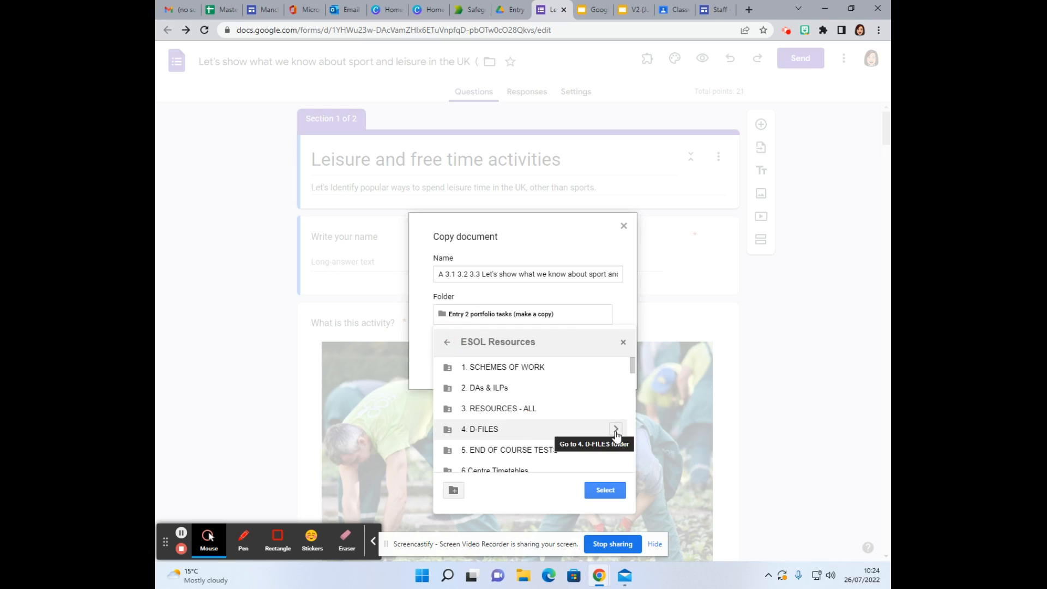
left_click(615, 431)
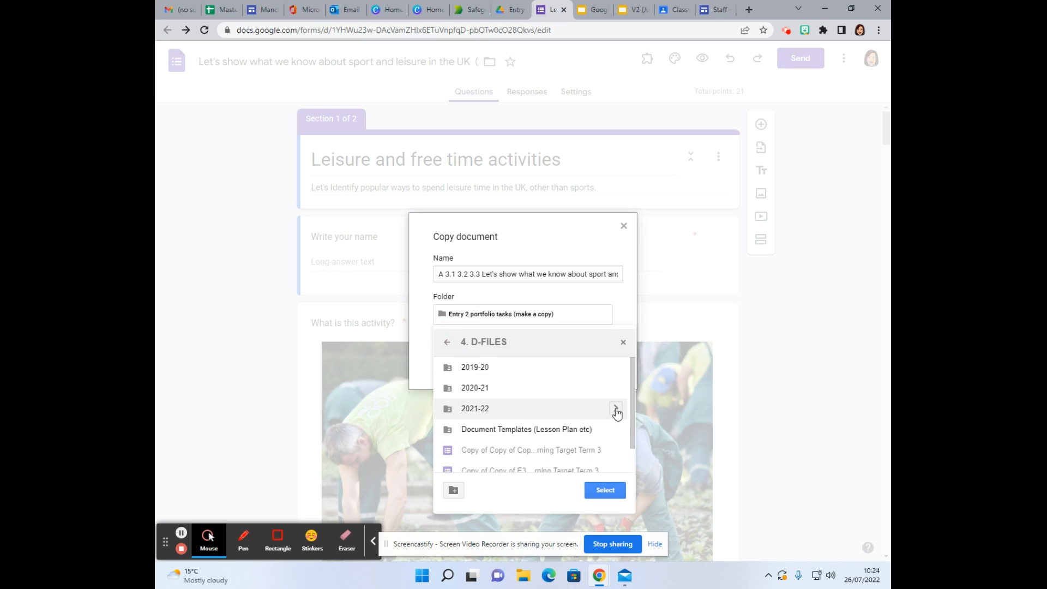
left_click(617, 411)
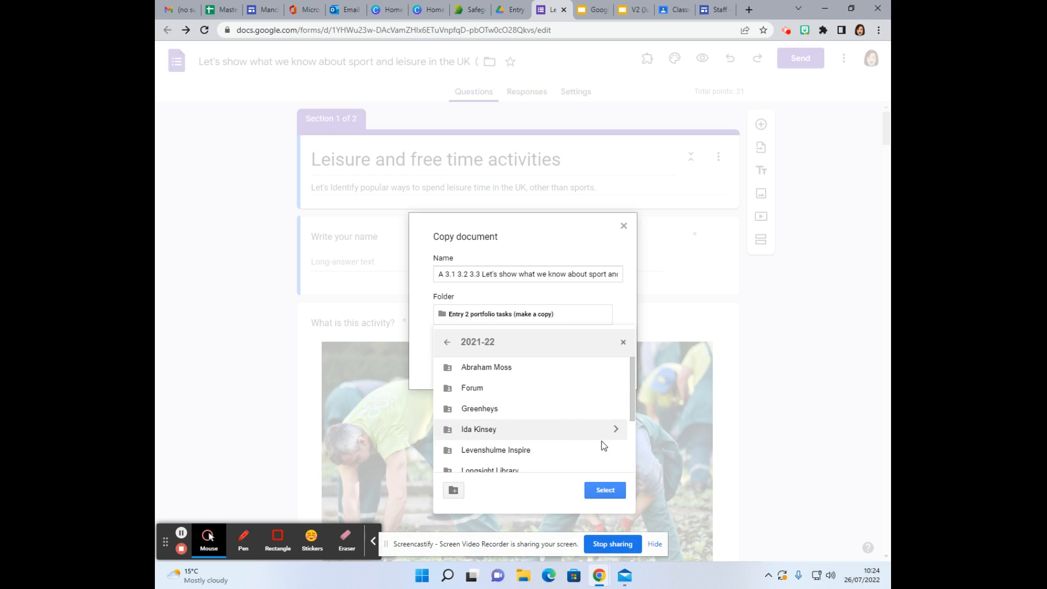
scroll(600, 440, "down", 3)
left_click(616, 441)
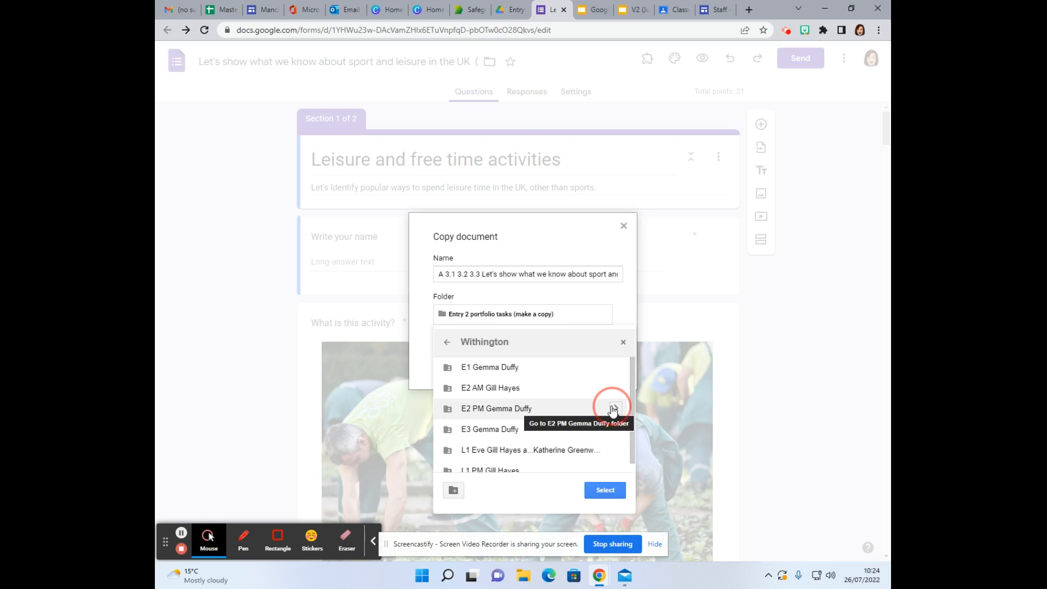
left_click(615, 409)
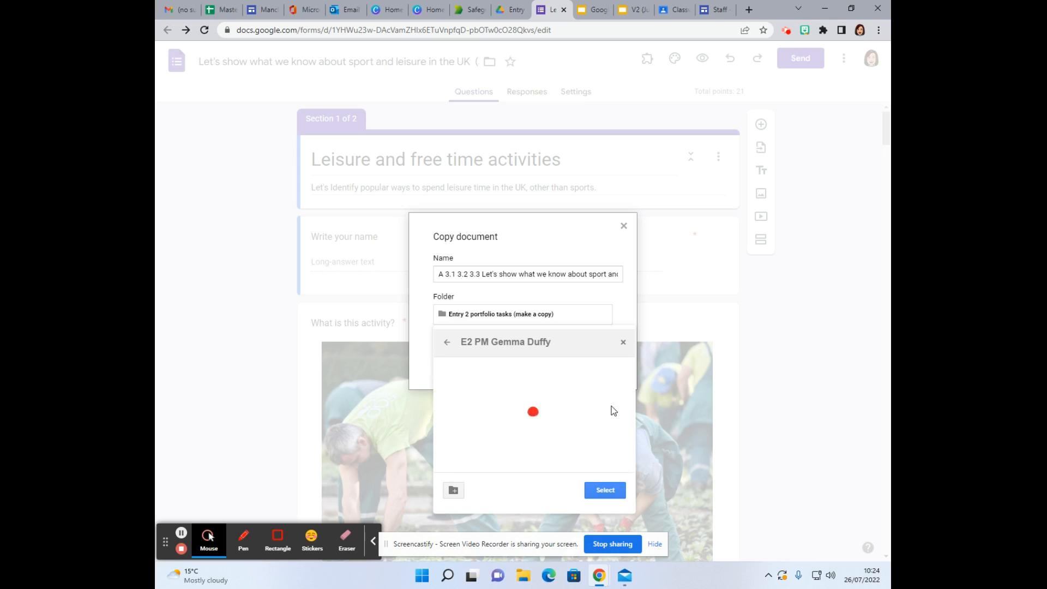
left_click(603, 491)
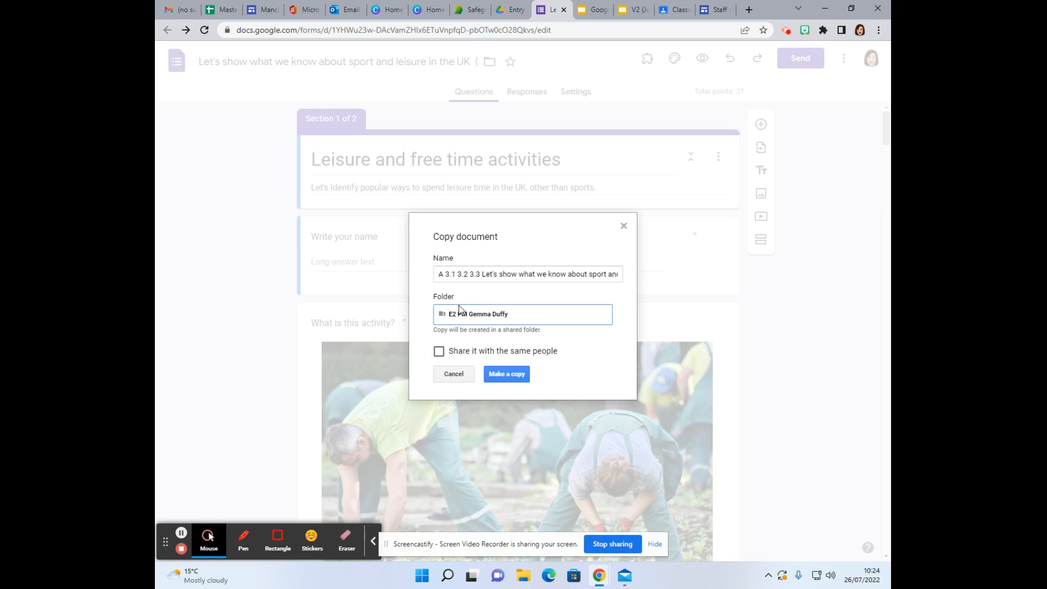
left_click(507, 375)
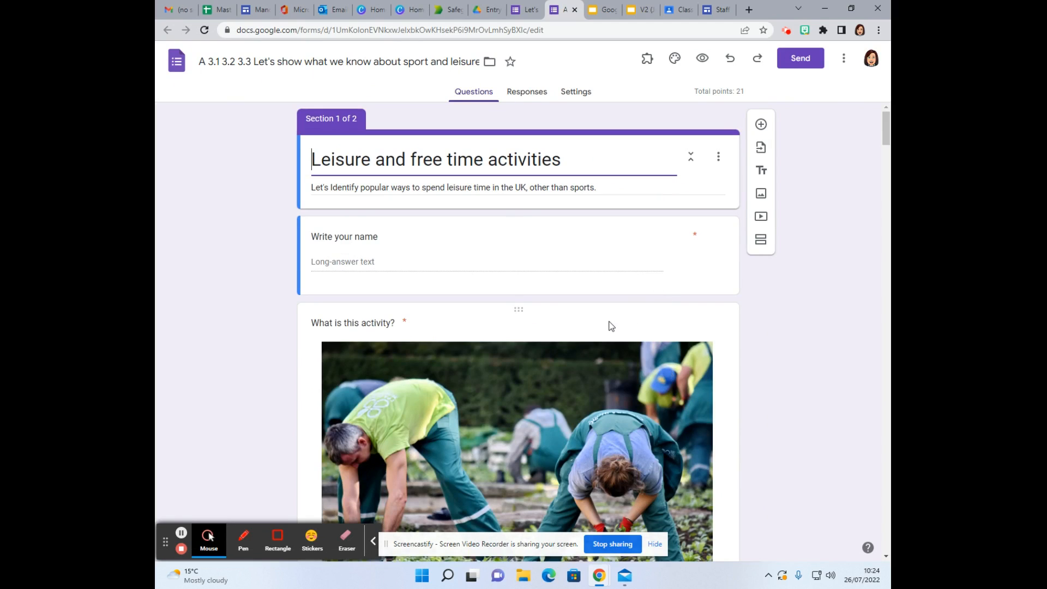
Step: Switch to Google Classroom and remove the attached Leisure and free time activities form from the "I know the most common sports in the UK" assignment
left_click(675, 13)
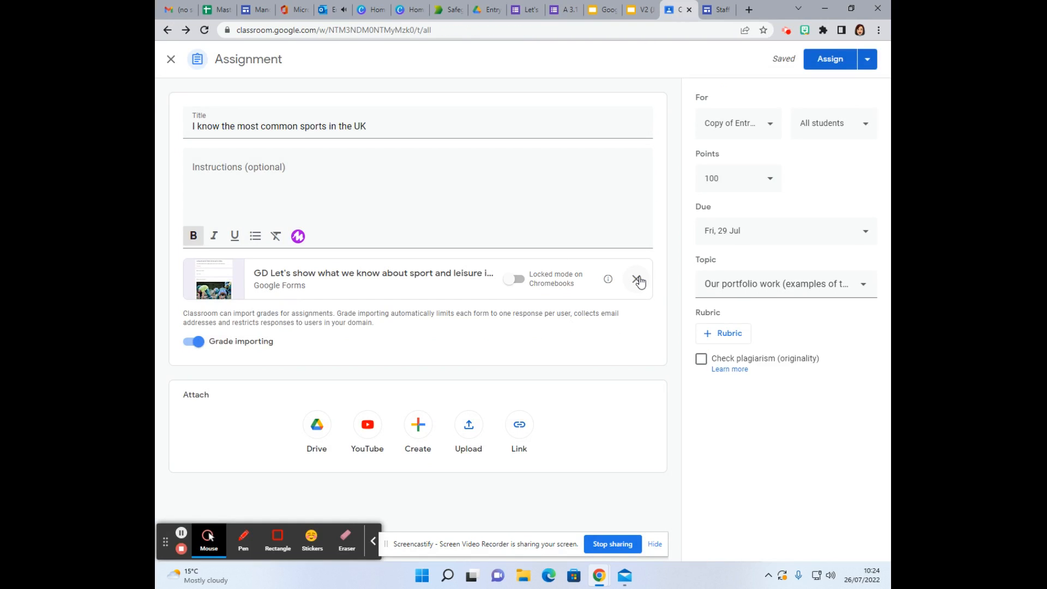
left_click(171, 59)
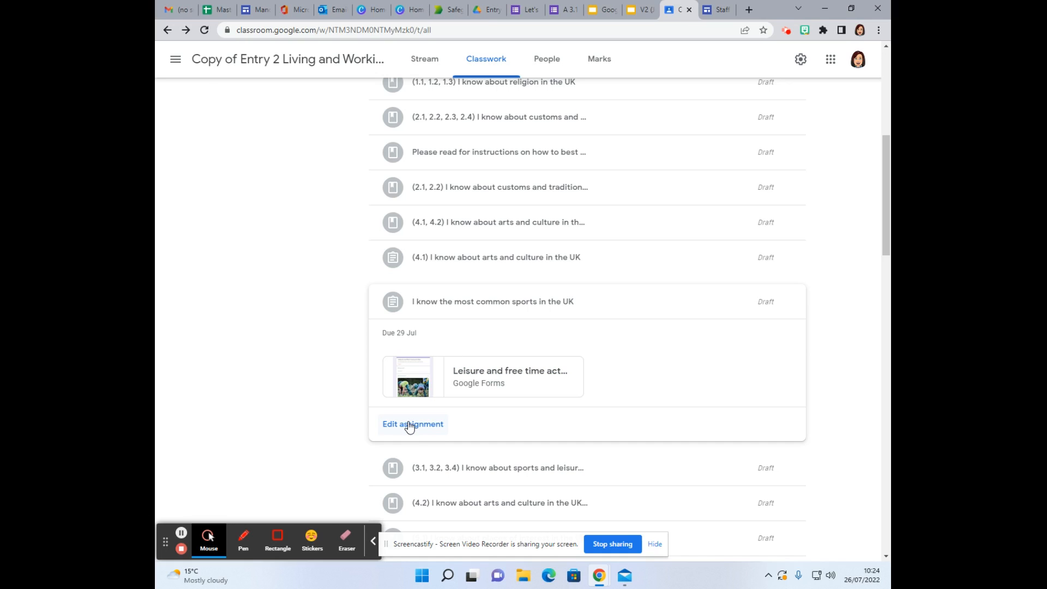
left_click(409, 426)
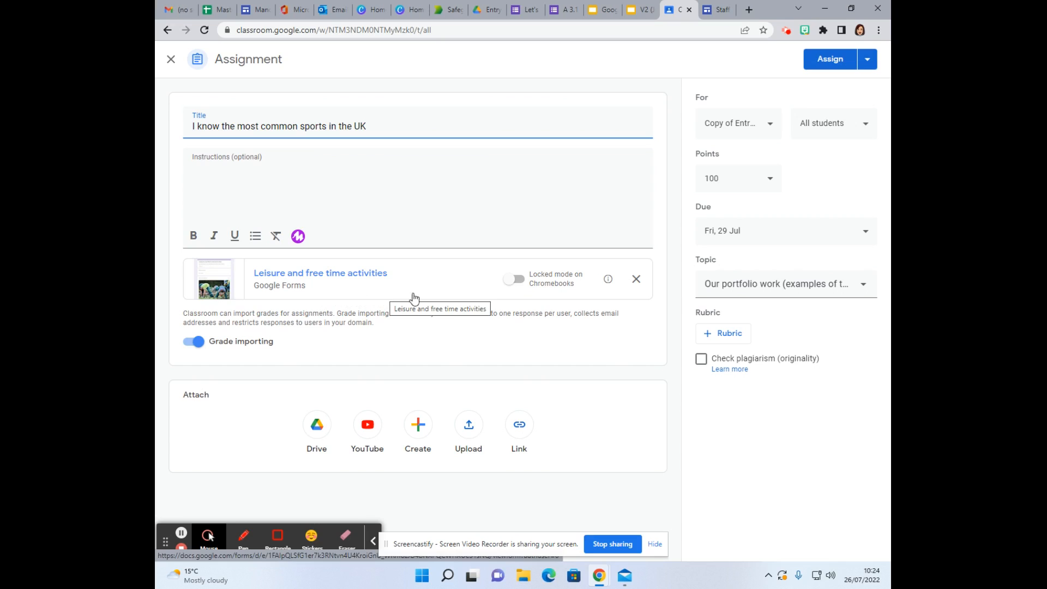
left_click(636, 279)
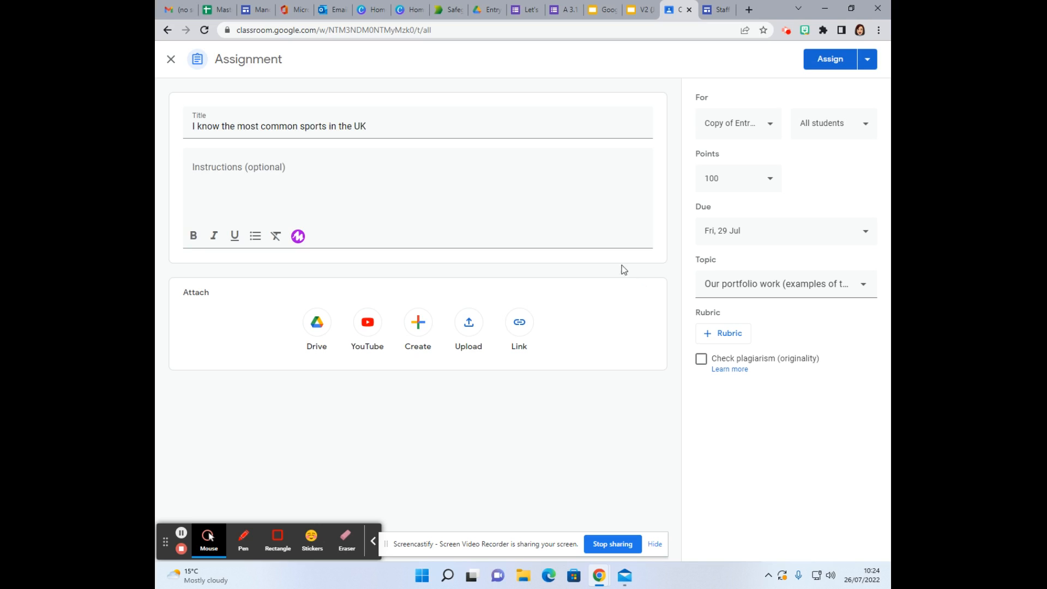
Step: Attach the copied form "A 3.1 3.2 3.3 Let's show what we know about sport and leisure" from Google Drive to the assignment
left_click(316, 324)
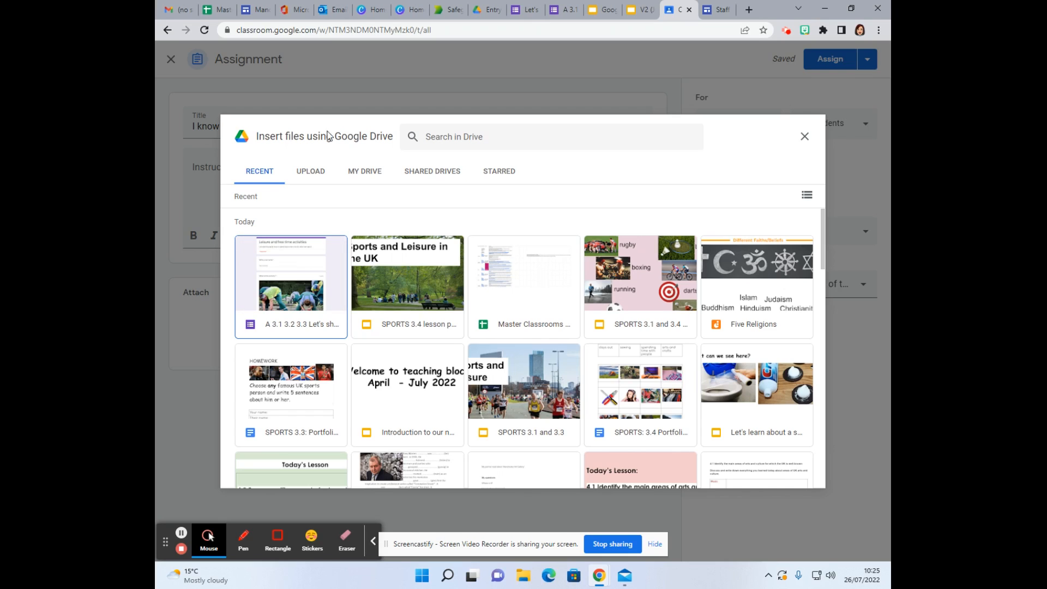
left_click(278, 277)
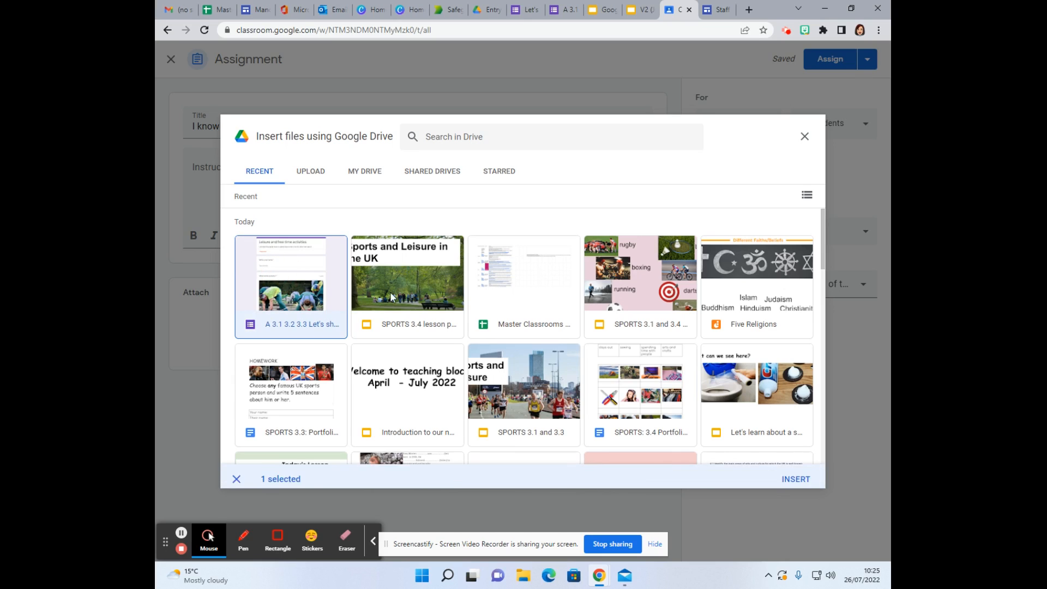
left_click(804, 475)
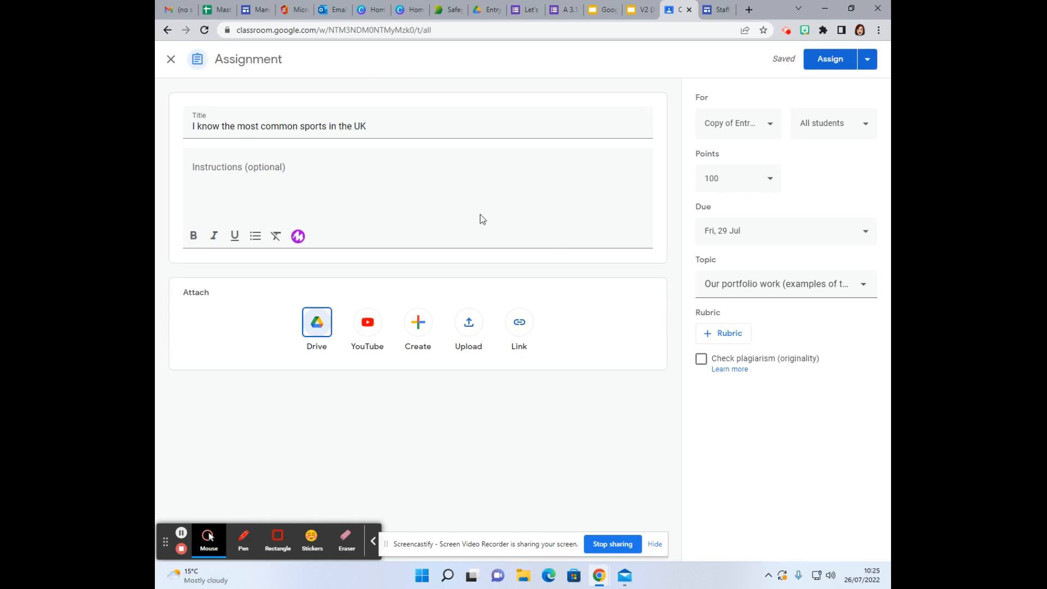
Step: Add "A 3.1 3.2 3.3" in front of the assignment title "I know the most common sports in the UK"
left_click(220, 127)
left_click(192, 124)
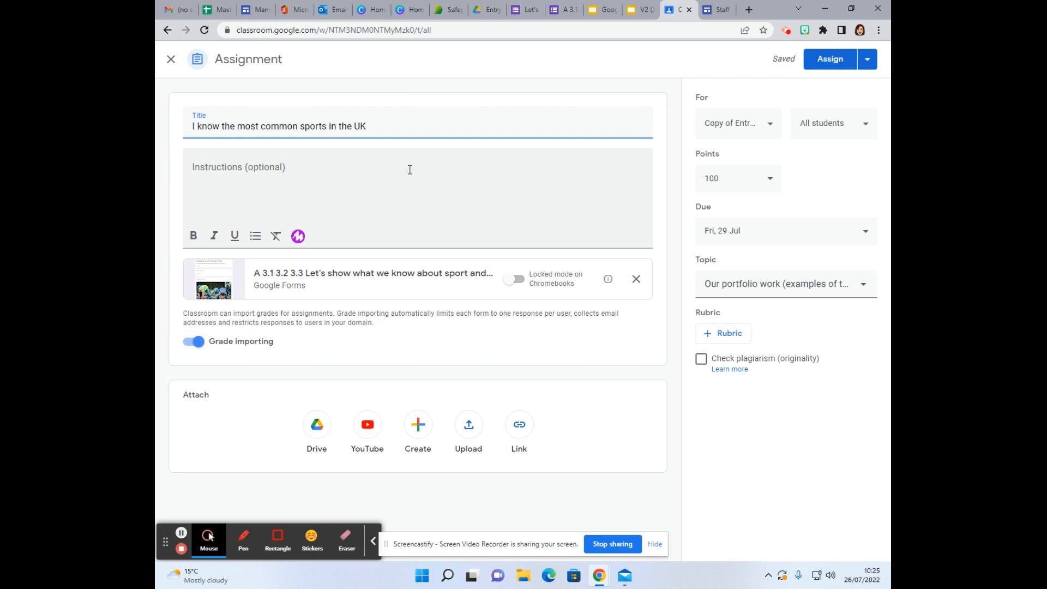
type("A")
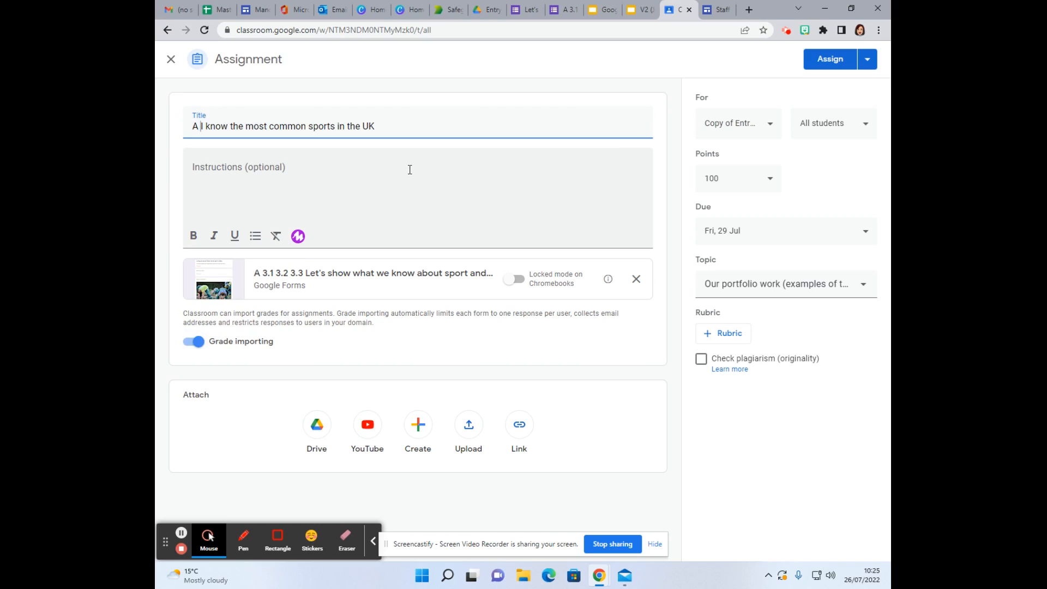
type(" 3.1 3.")
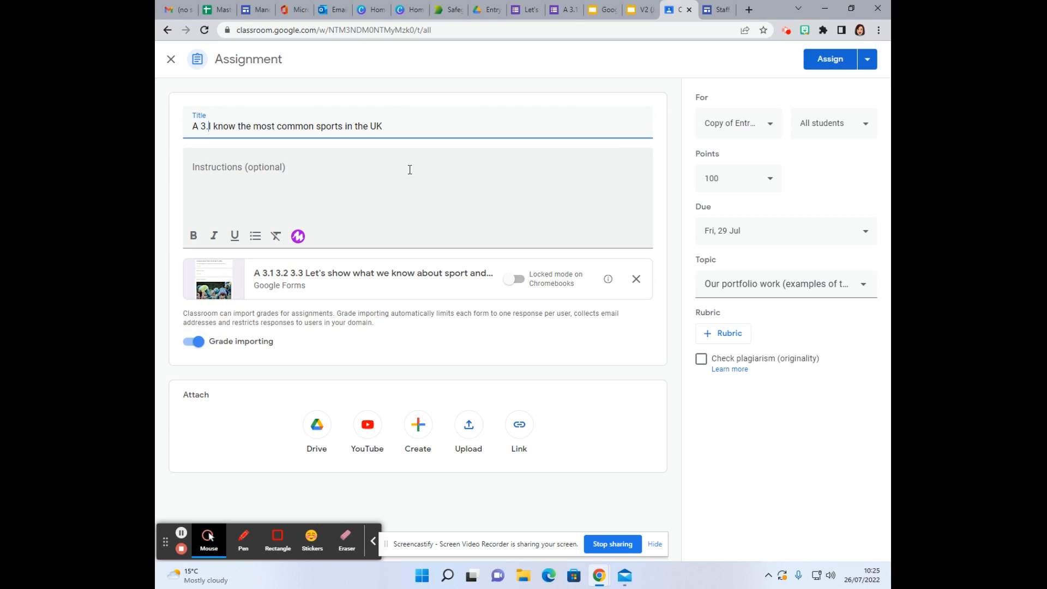
type("2 3.2")
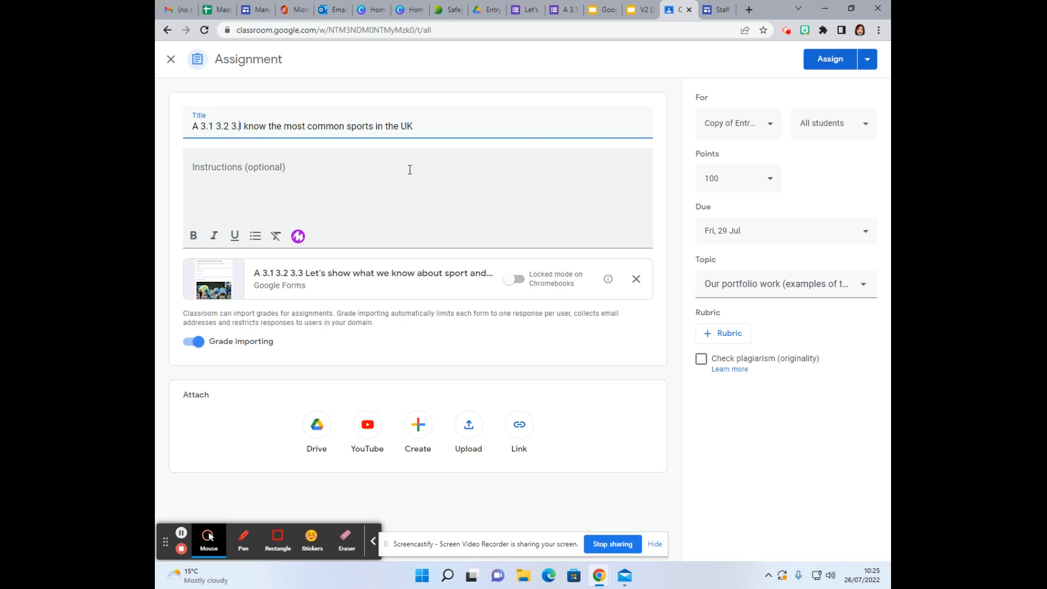
key("BackSpace")
key("BackSpace")
type("3")
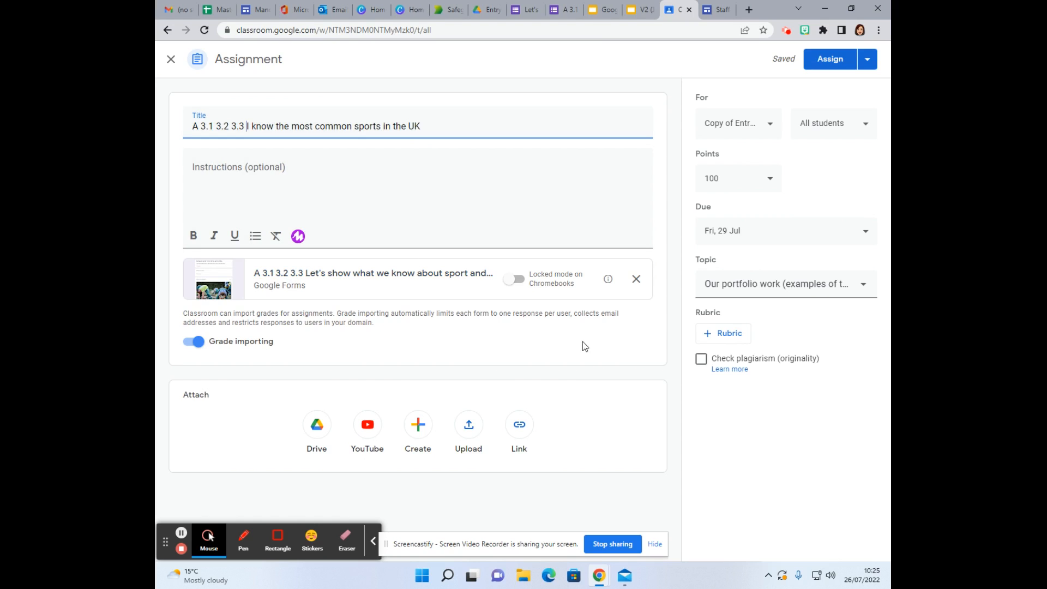
left_click(769, 229)
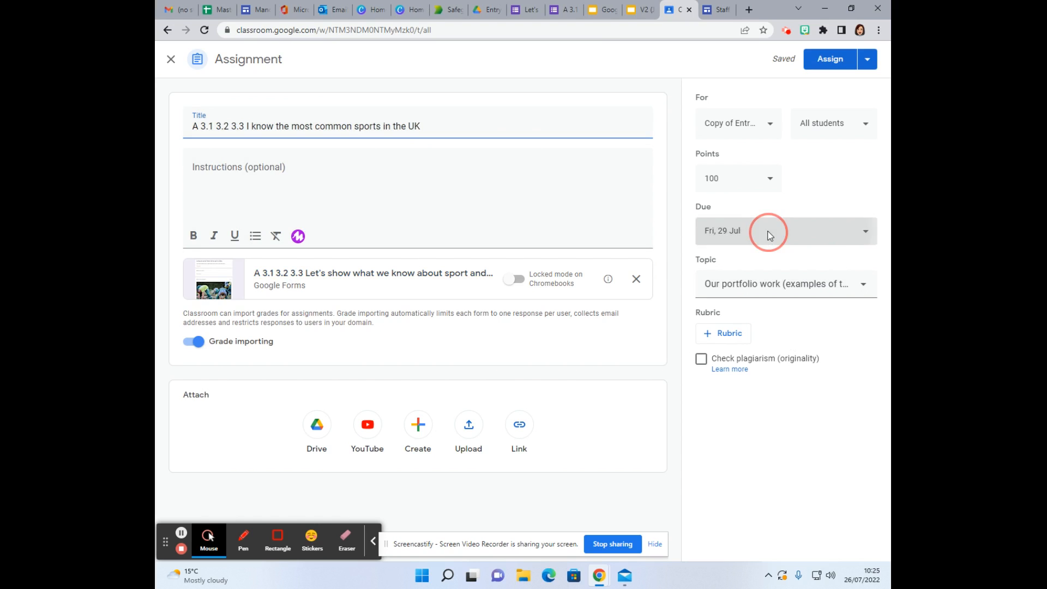
left_click(819, 203)
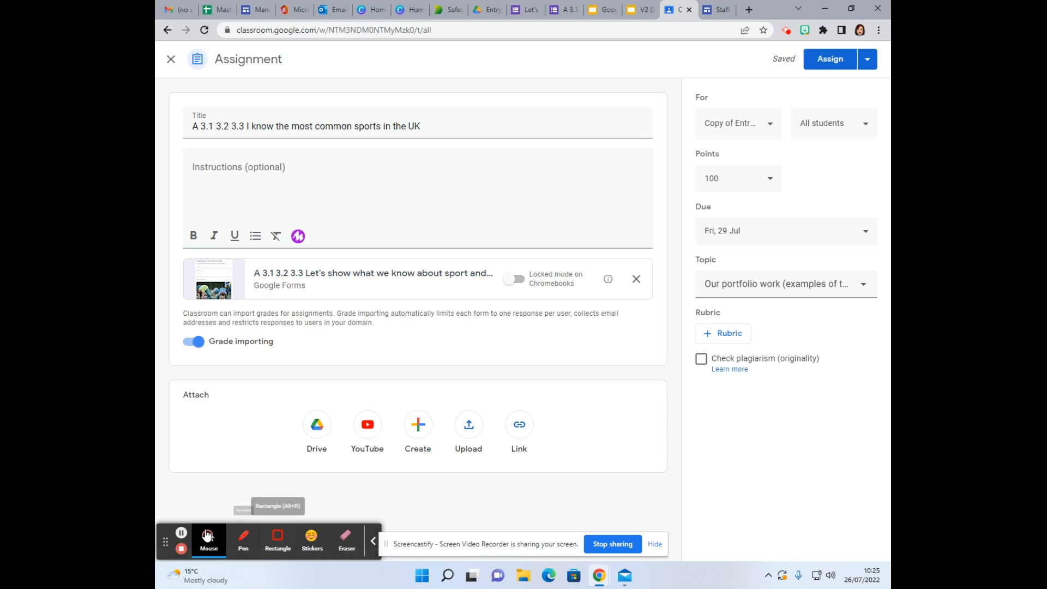
left_click(182, 550)
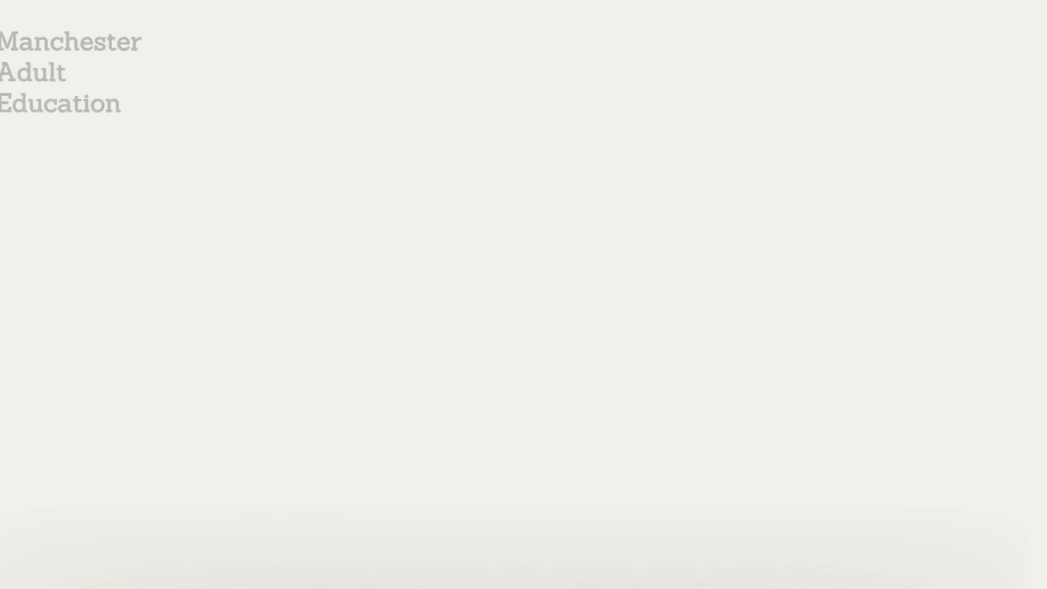